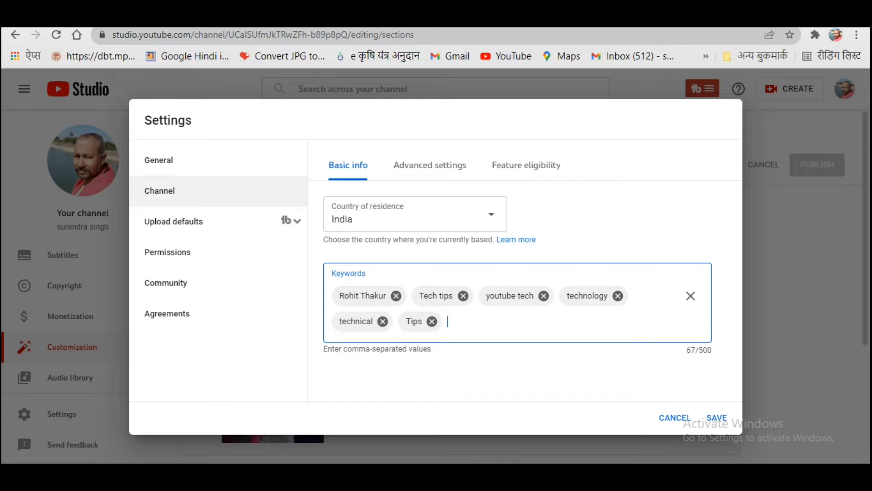
# Discard the unsaved keyword changes in the channel settings and close the Studio page.
pyautogui.press('Escape')
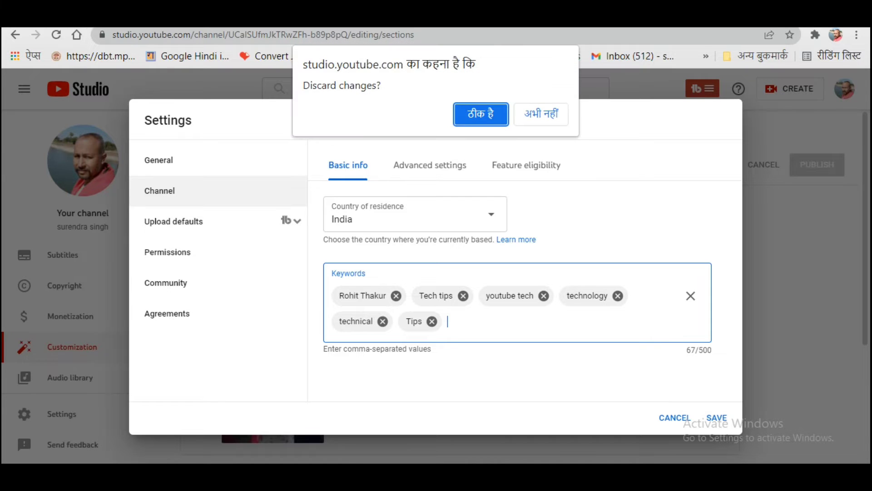
pyautogui.press('Return')
pyautogui.hotkey('ctrl', 'w')
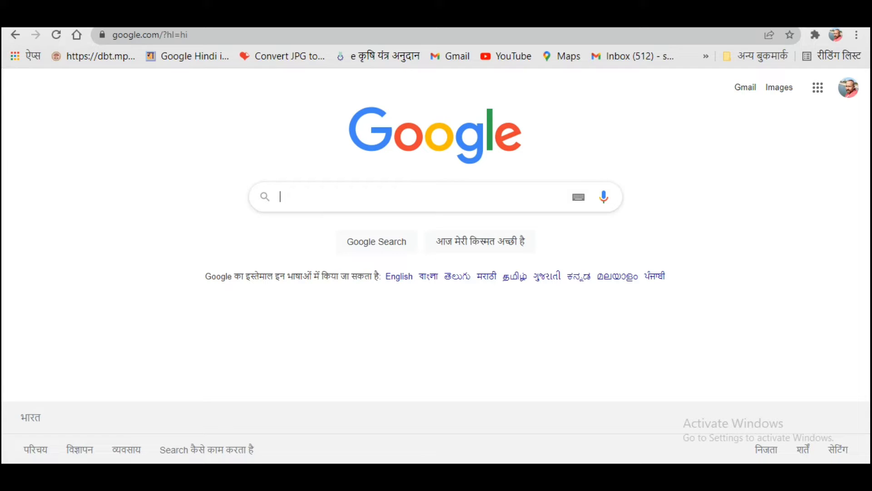
# Search Google for "youtube" and open the YouTube website from the results.
pyautogui.click(391, 197)
pyautogui.write('yp')
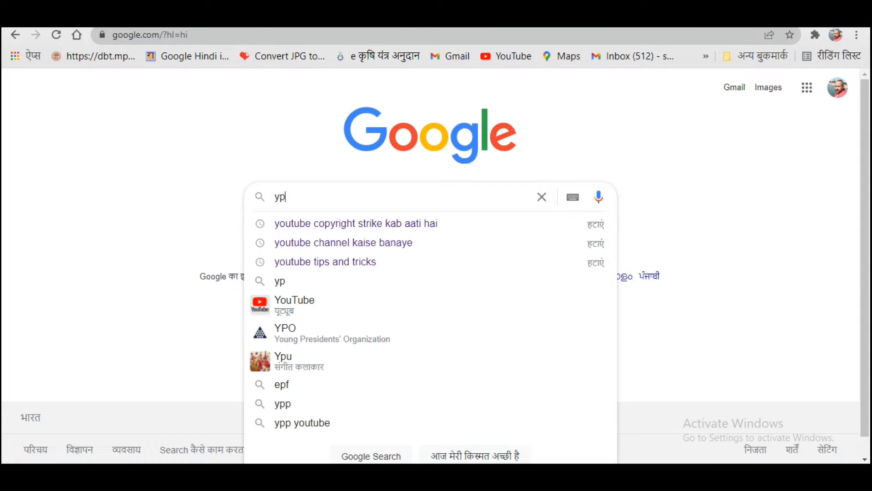
pyautogui.press('BackSpace')
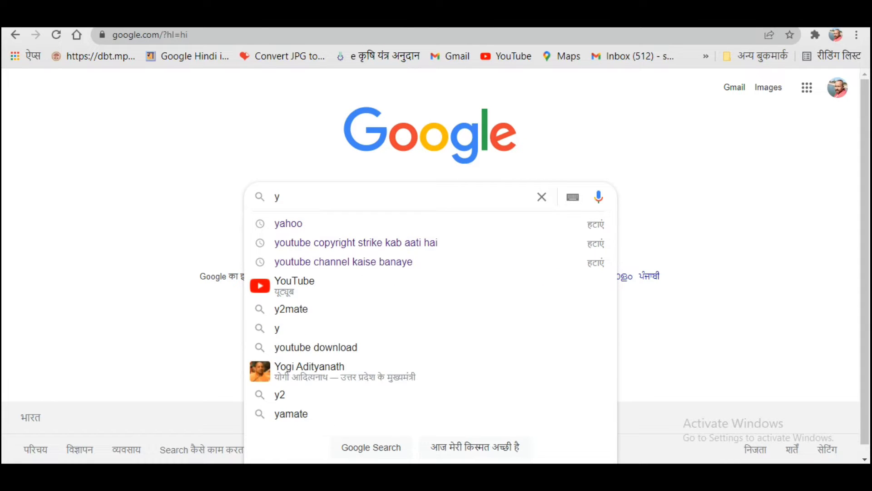
pyautogui.write('ouyu')
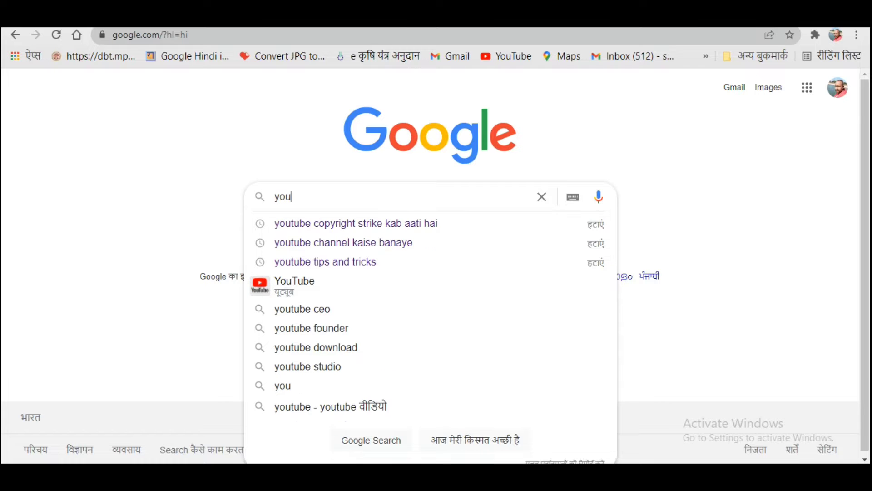
pyautogui.press('BackSpace')
pyautogui.press('BackSpace')
pyautogui.write('tube')
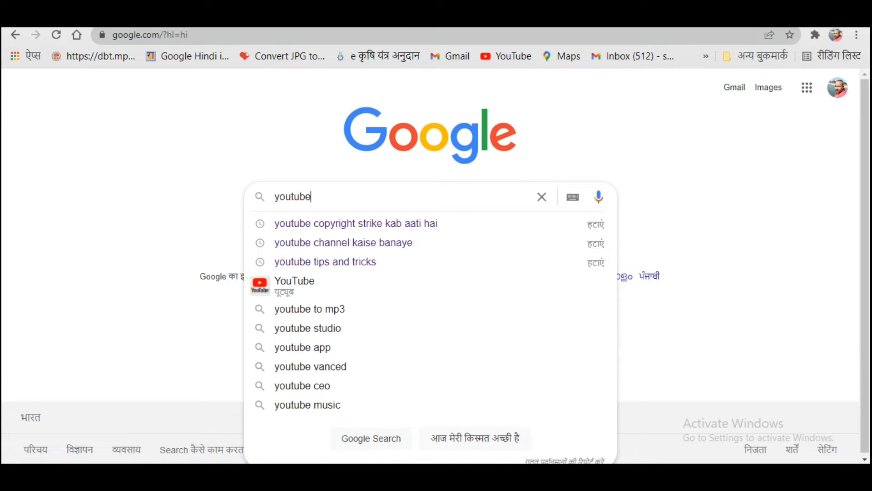
pyautogui.press('Return')
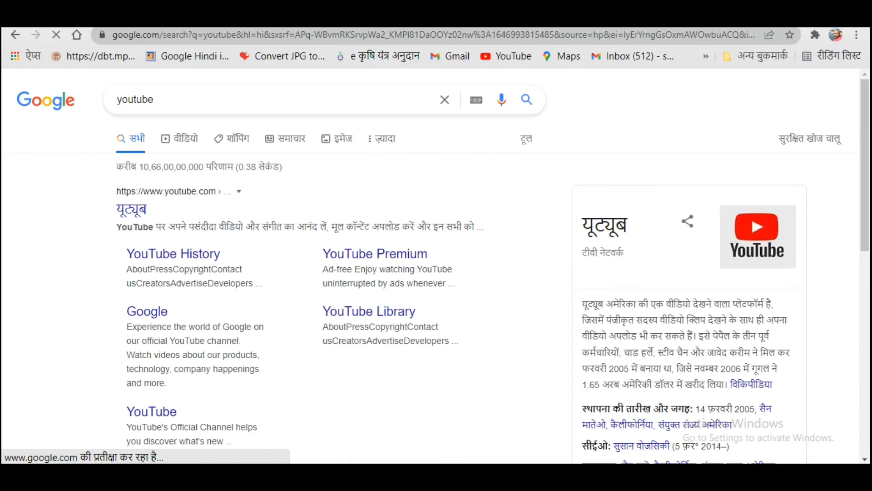
pyautogui.click(131, 209)
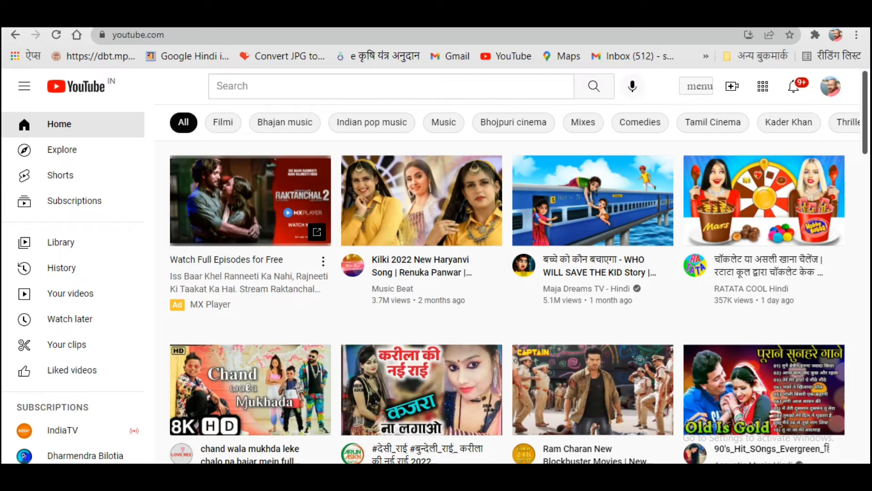
# Open the signed-in account's own channel page on YouTube.
pyautogui.click(794, 86)
pyautogui.click(830, 86)
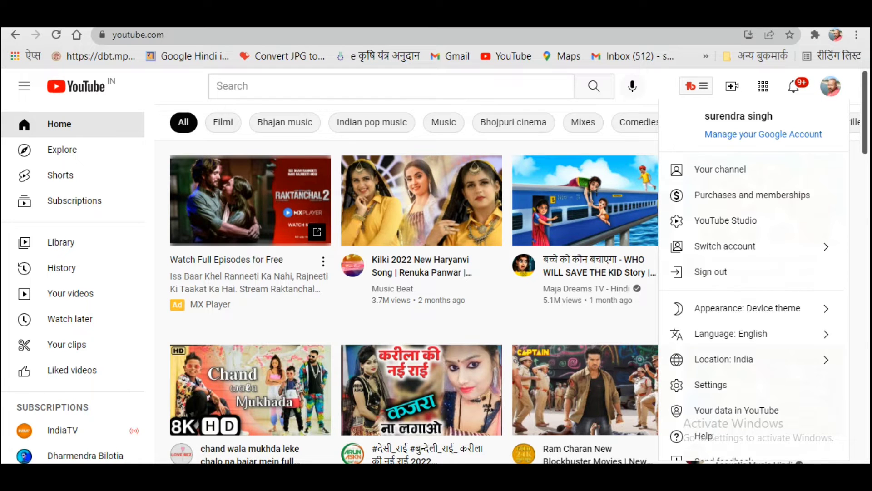
pyautogui.click(681, 143)
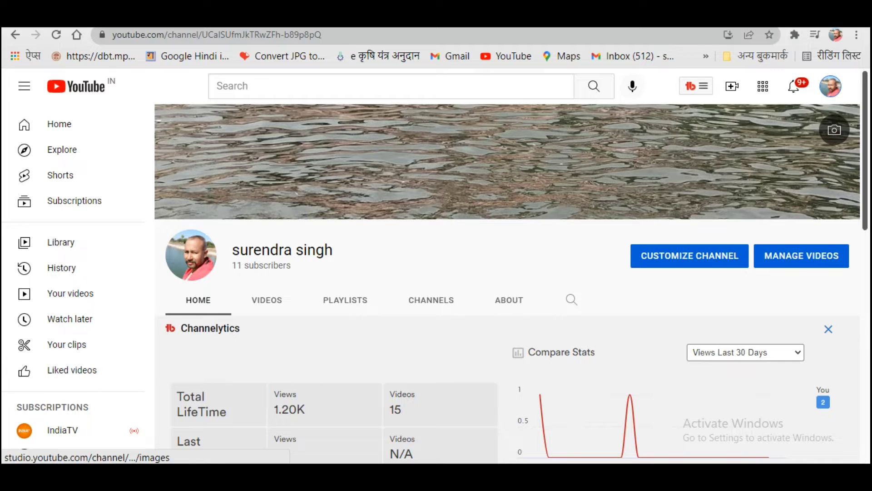
# Dismiss the Channelytics panel on the channel page and open the channel customization page.
pyautogui.scroll(-4, 499, 272)
pyautogui.scroll(-5, 500, 272)
pyautogui.scroll(6, 500, 272)
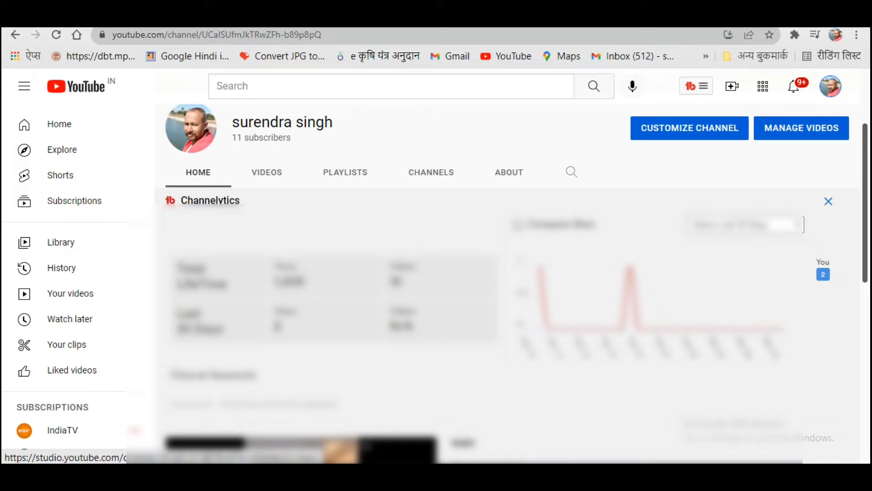
pyautogui.click(829, 202)
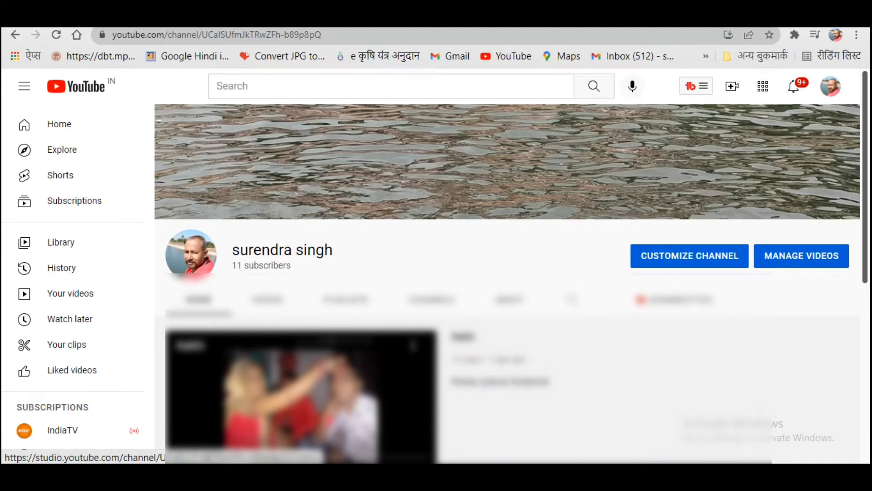
pyautogui.click(690, 255)
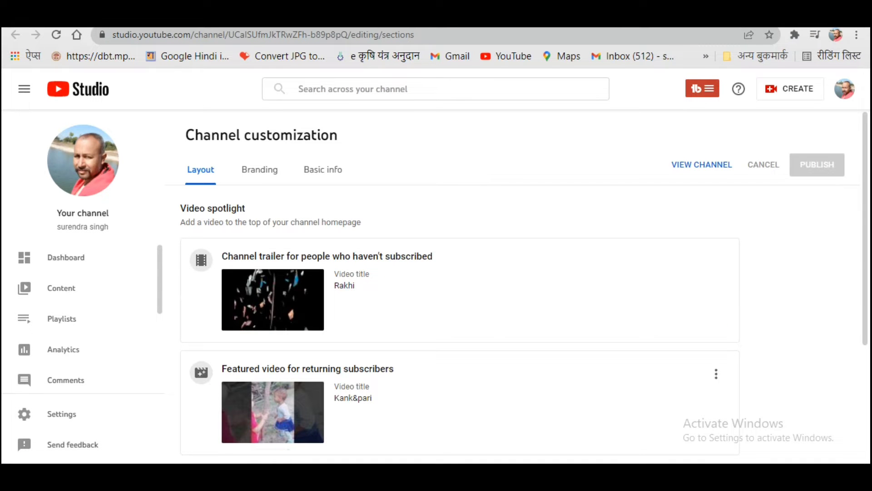
# Look through the Layout customization sections and the other available Studio sections.
pyautogui.scroll(-3, 460, 273)
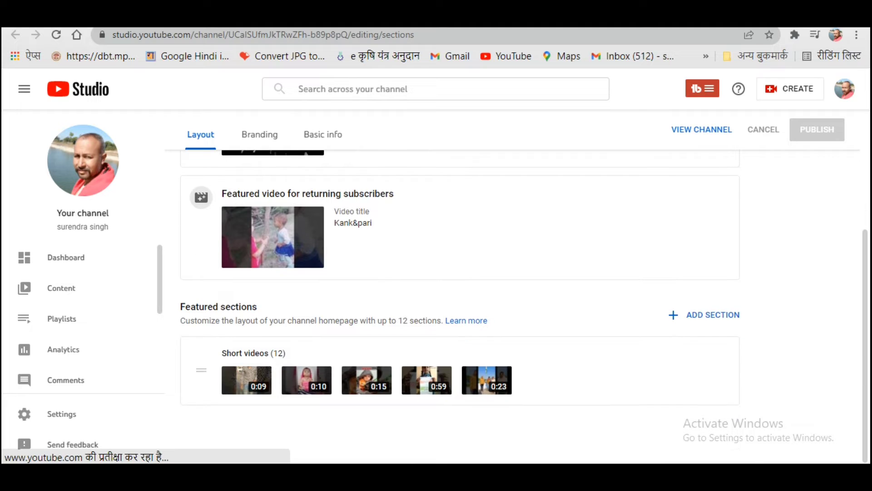
pyautogui.scroll(3, 459, 273)
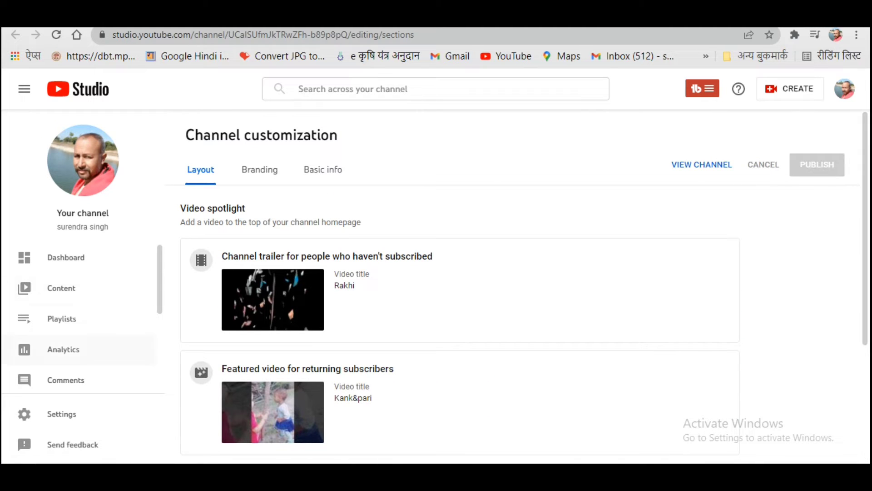
pyautogui.scroll(-4, 68, 288)
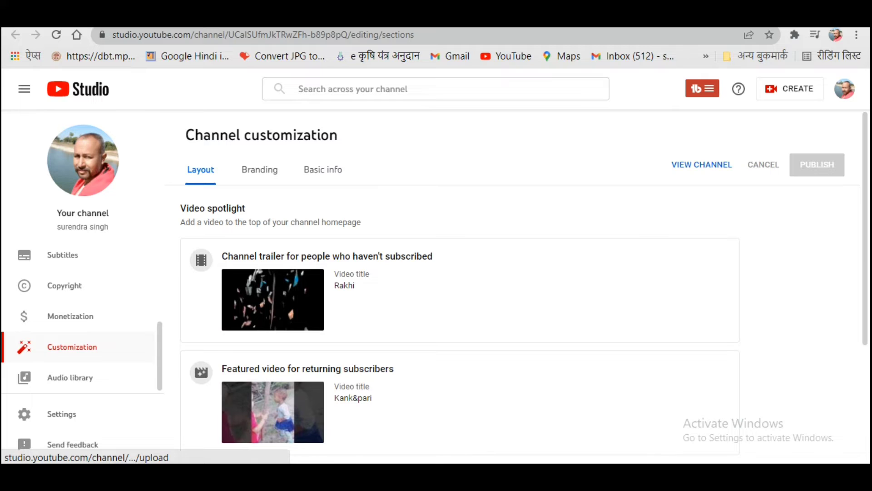
pyautogui.scroll(4, 68, 288)
pyautogui.scroll(-3, 82, 318)
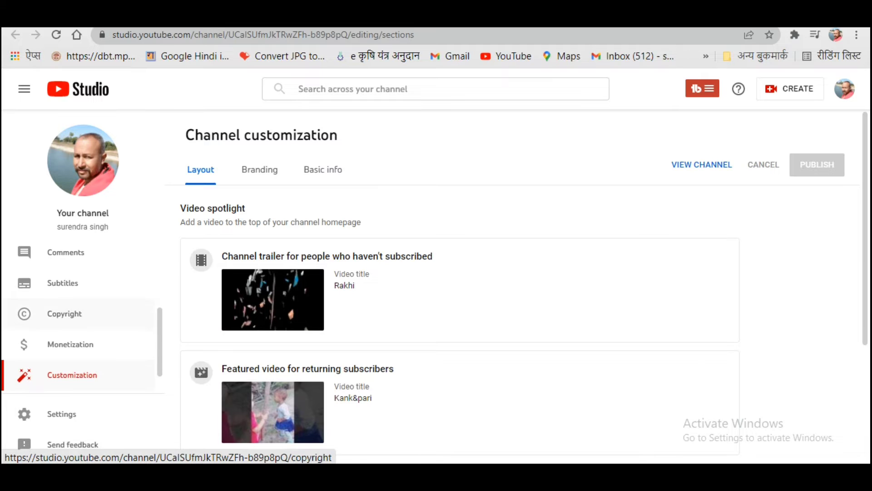
pyautogui.scroll(3, 82, 318)
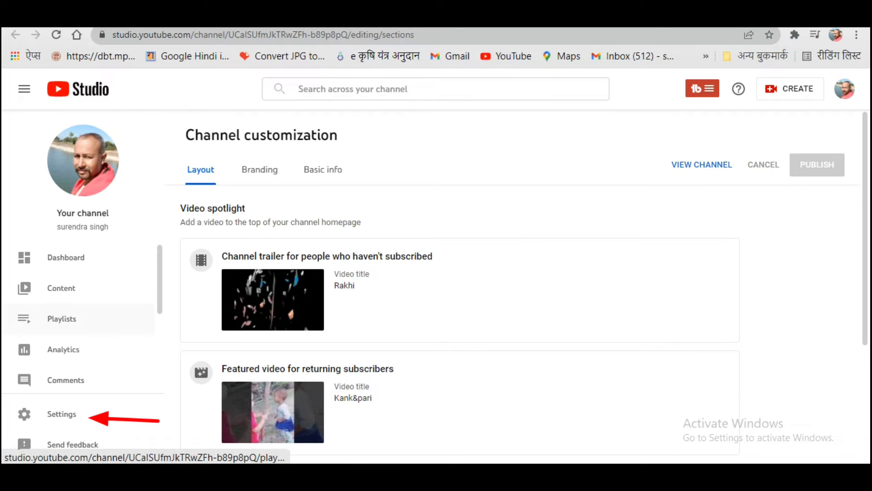
pyautogui.scroll(-4, 459, 295)
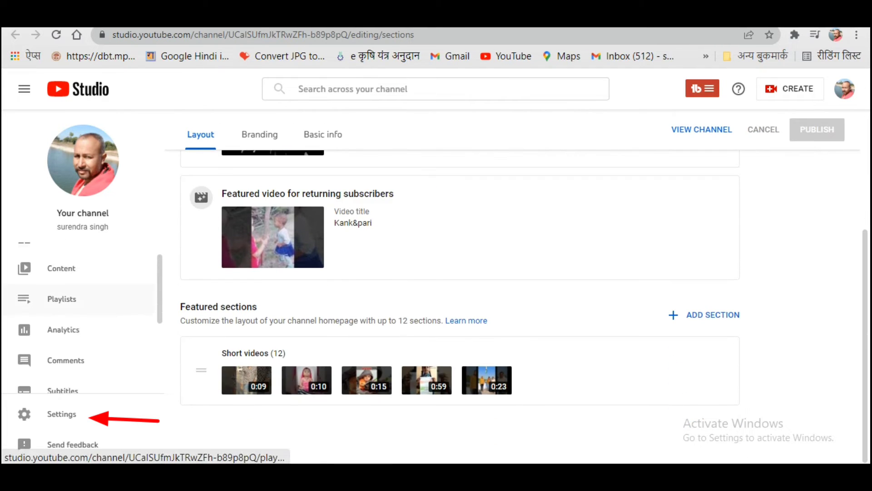
pyautogui.scroll(-3, 68, 308)
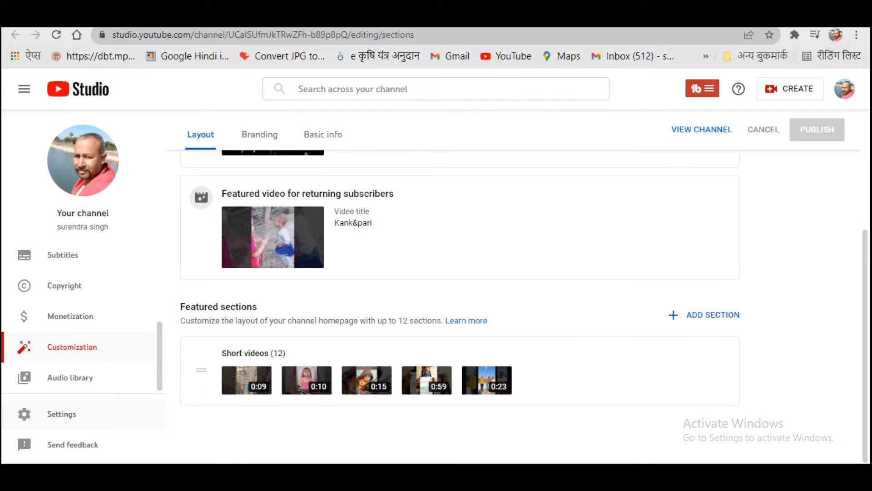
# Open the channel settings and review Advanced settings and Feature eligibility before returning to Basic info.
pyautogui.click(61, 413)
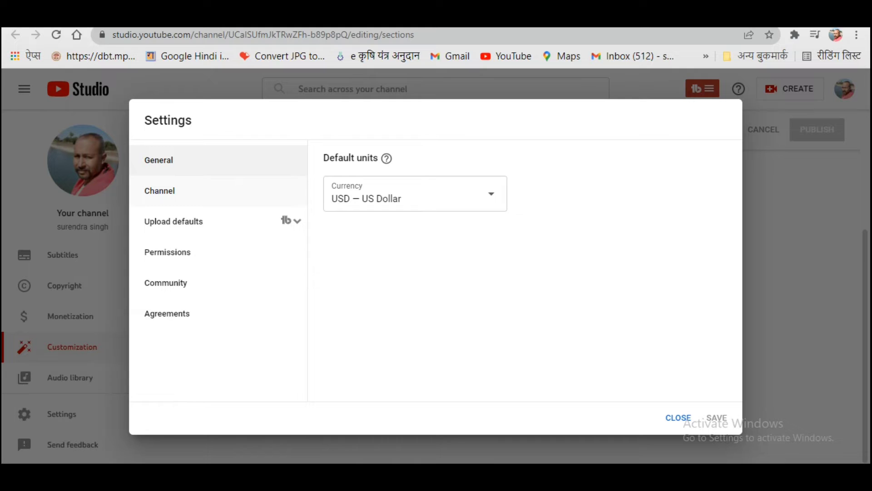
pyautogui.click(160, 191)
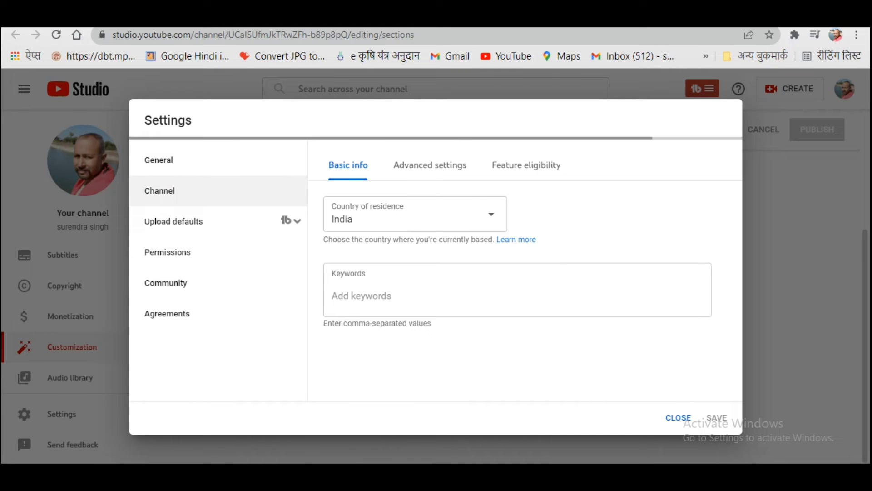
pyautogui.click(429, 165)
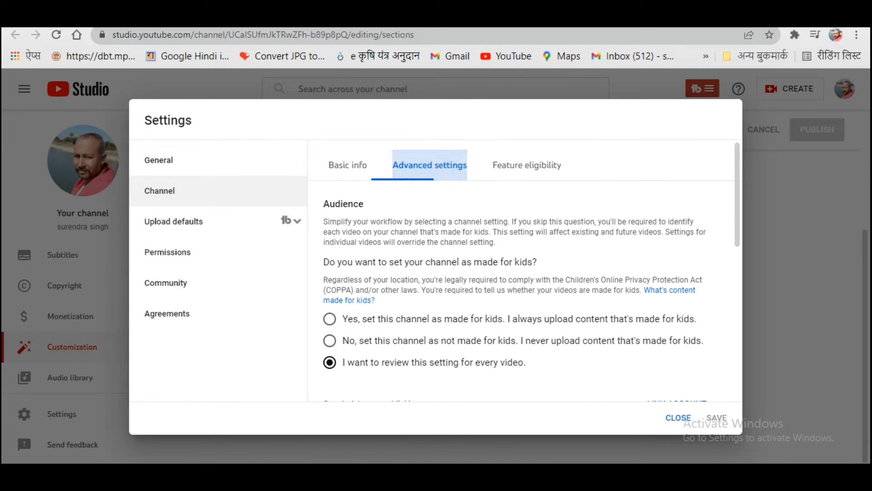
pyautogui.click(525, 166)
pyautogui.scroll(-1, 522, 272)
pyautogui.click(358, 165)
# Add the creator's full name and first name as two separate channel keywords.
pyautogui.click(361, 296)
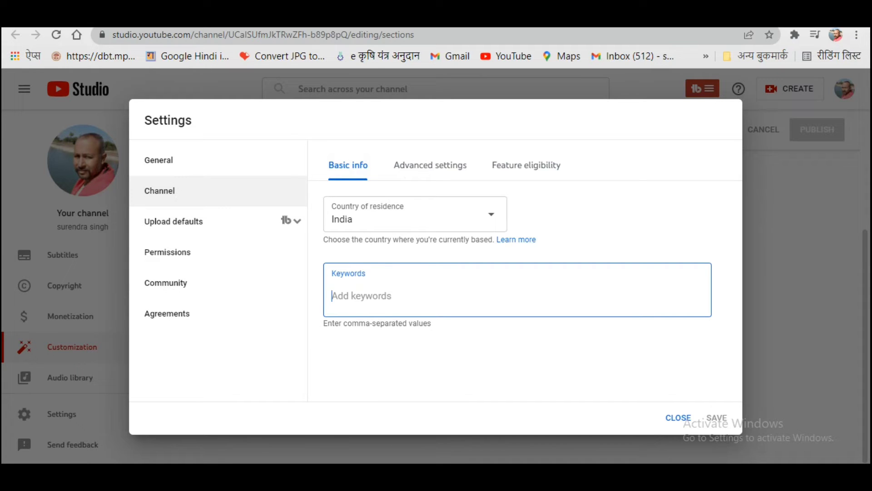
pyautogui.write('Rohit Thakur')
pyautogui.press('Return')
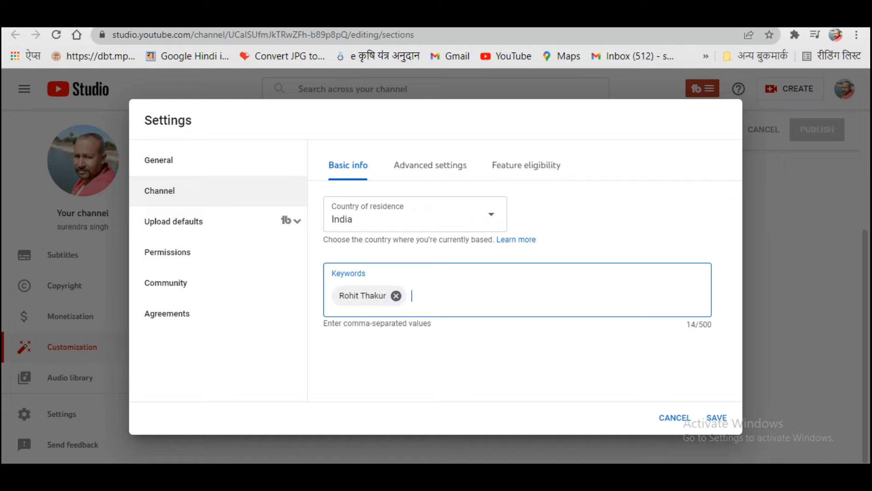
pyautogui.write('Rohit')
pyautogui.press('Return')
# Add a channel keyword made of "Tech" followed by the creator's first name.
pyautogui.write('Tech')
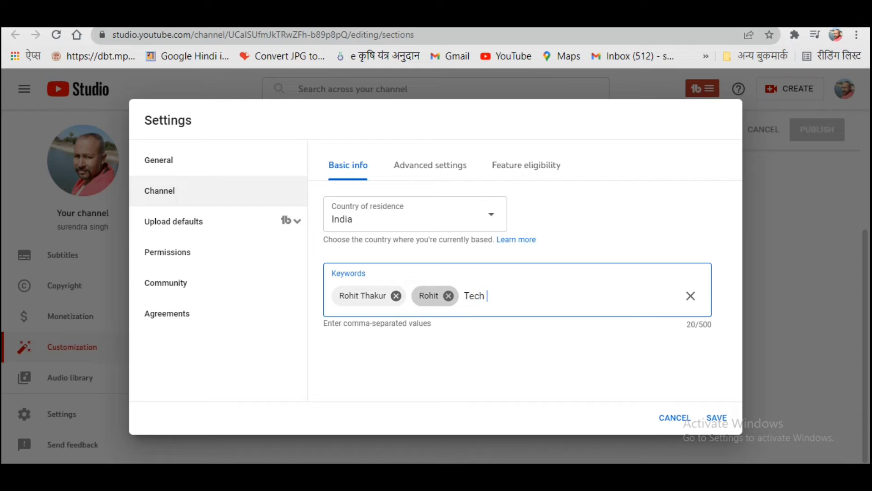
pyautogui.write(' Rohit,')
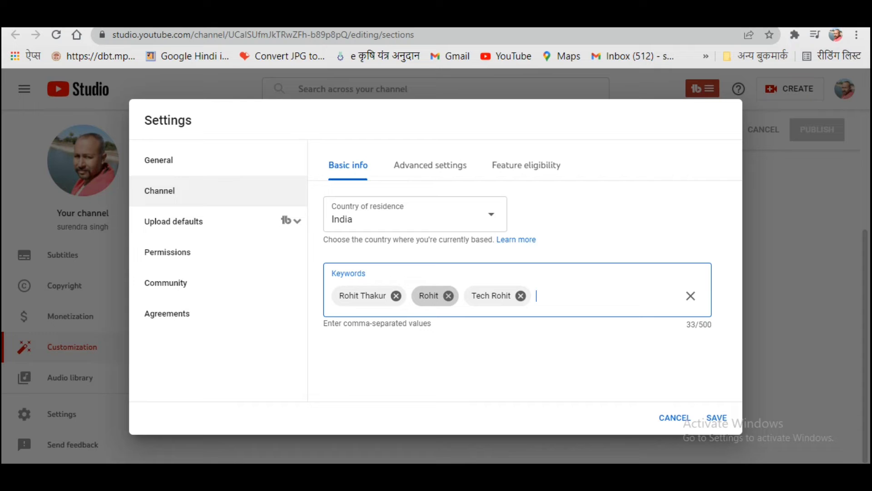
pyautogui.write('Tech')
pyautogui.write(',T')
pyautogui.write('echni')
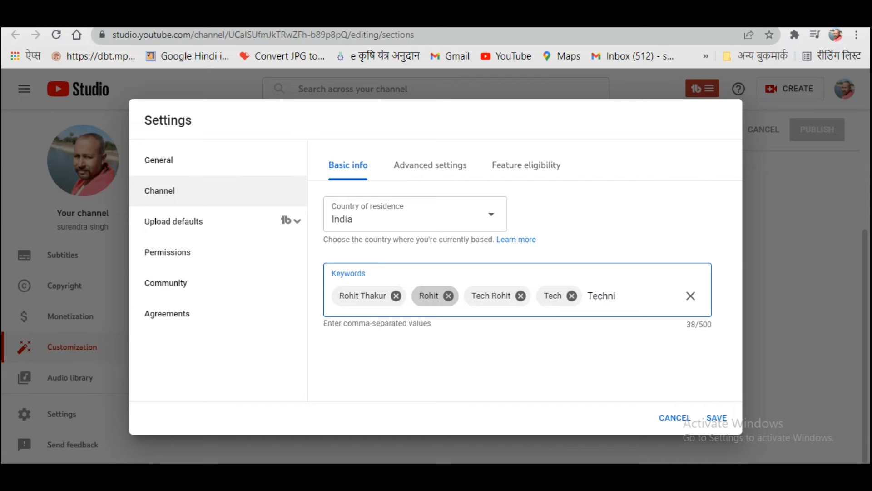
pyautogui.write('cal,Tech')
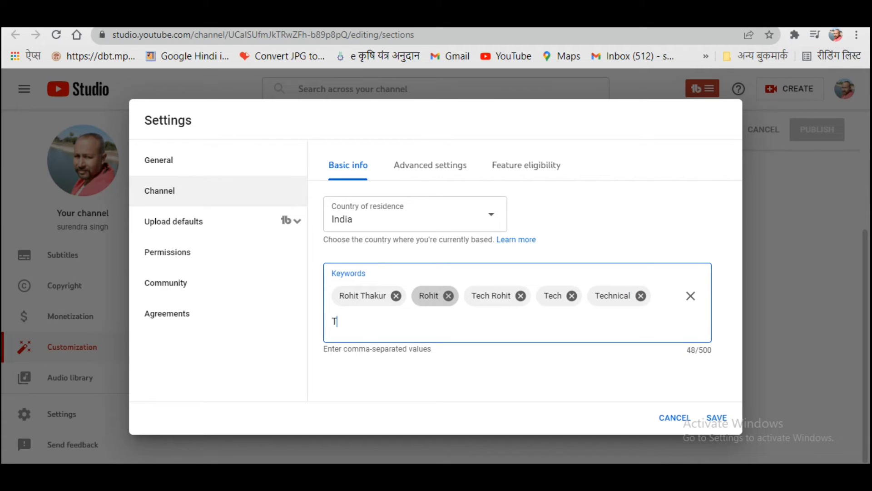
pyautogui.write('nology,')
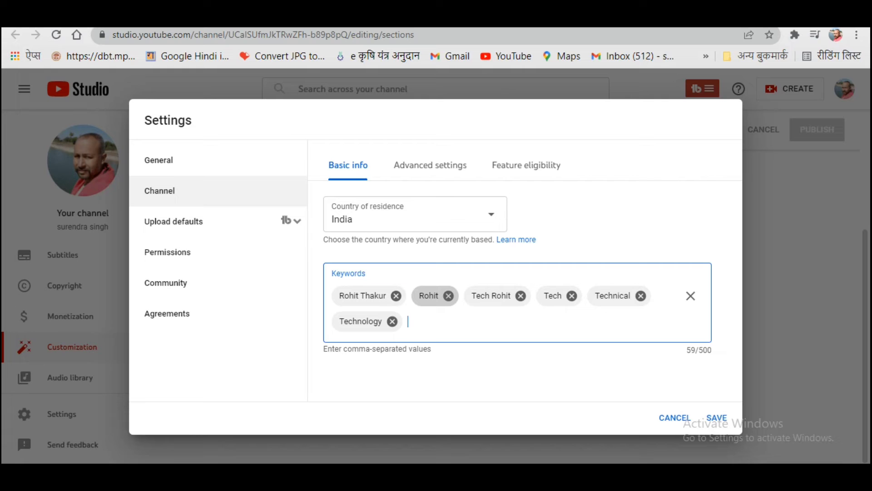
pyautogui.write('Youtube,Y')
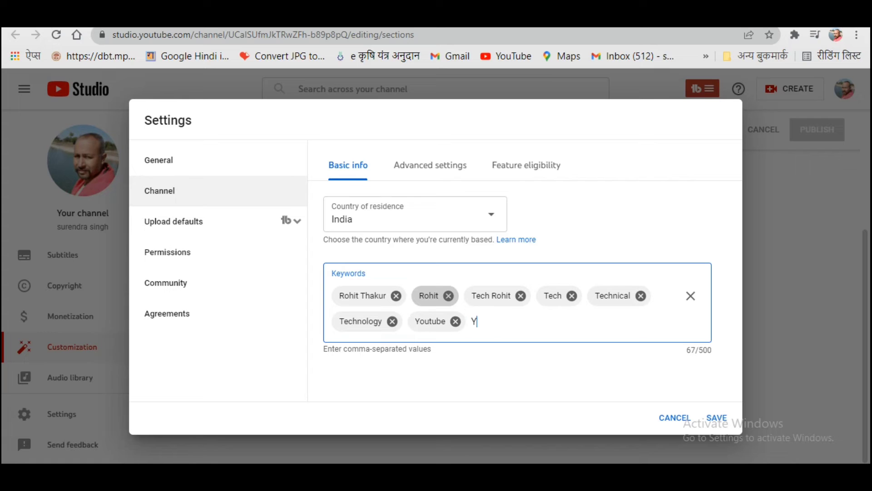
pyautogui.write('outube Tips,')
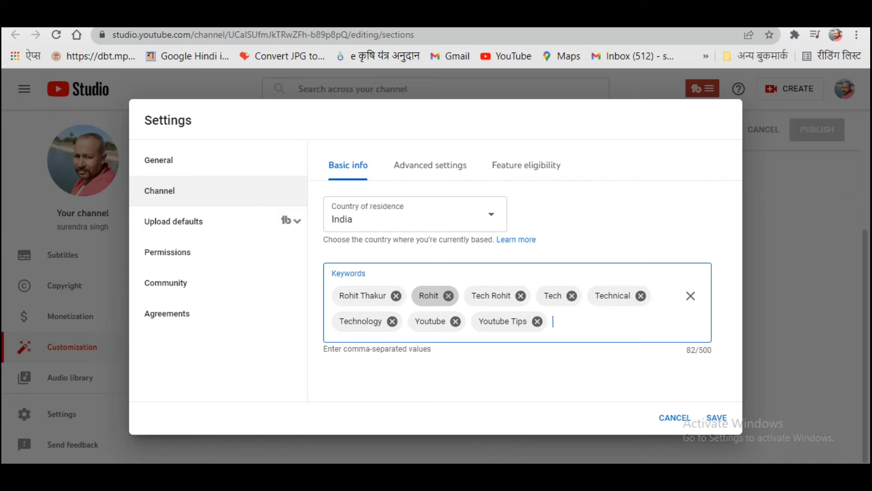
pyautogui.write('Tech Tips,')
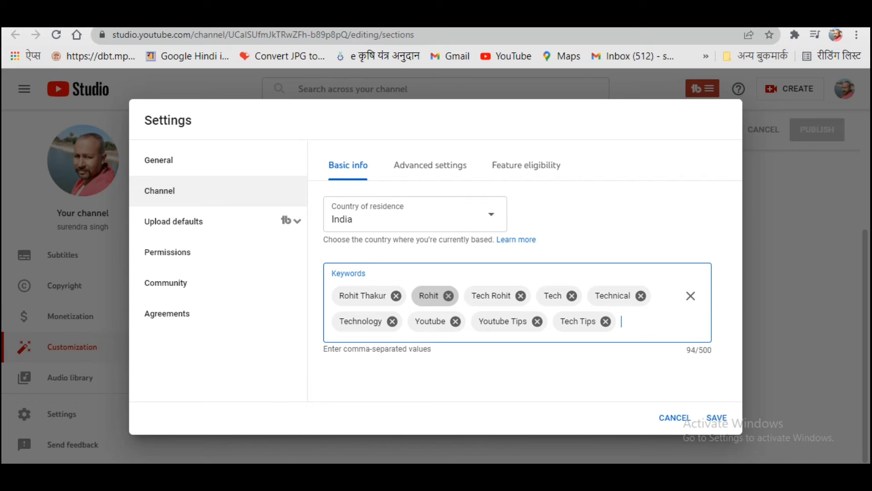
# Add the channel keyword "Tech Tips" and one made of "Technical" plus the creator's first name, and check the keyword character count.
pyautogui.write('Technic')
pyautogui.write('a')
pyautogui.write('l Rohit')
pyautogui.press('Return')
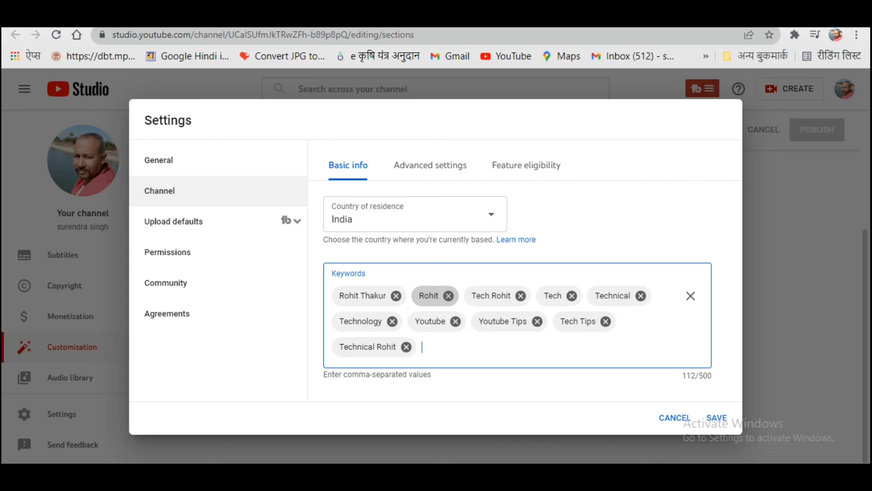
pyautogui.moveTo(683, 376); pyautogui.dragTo(707, 375)
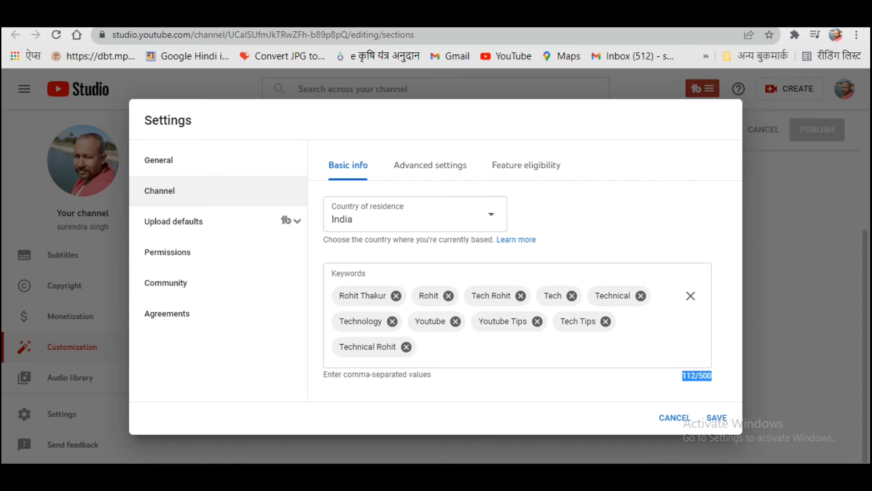
# Select India as the channel's country of residence and save the channel settings.
pyautogui.click(427, 347)
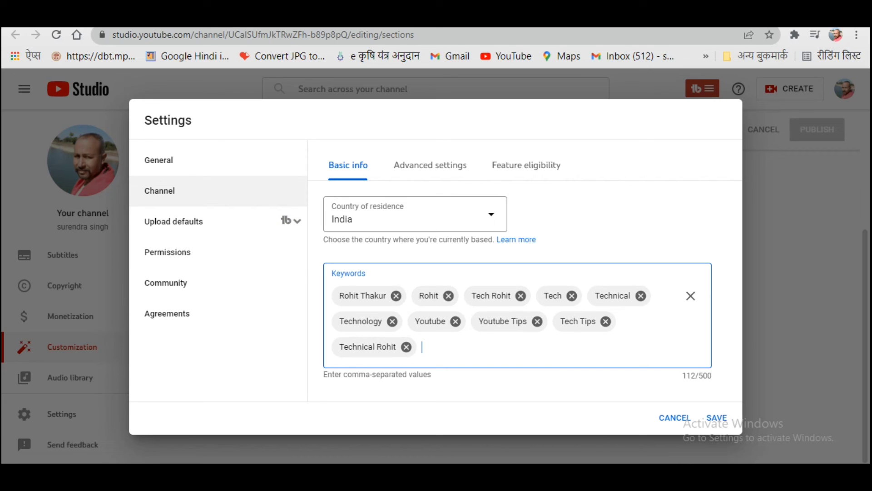
pyautogui.click(416, 214)
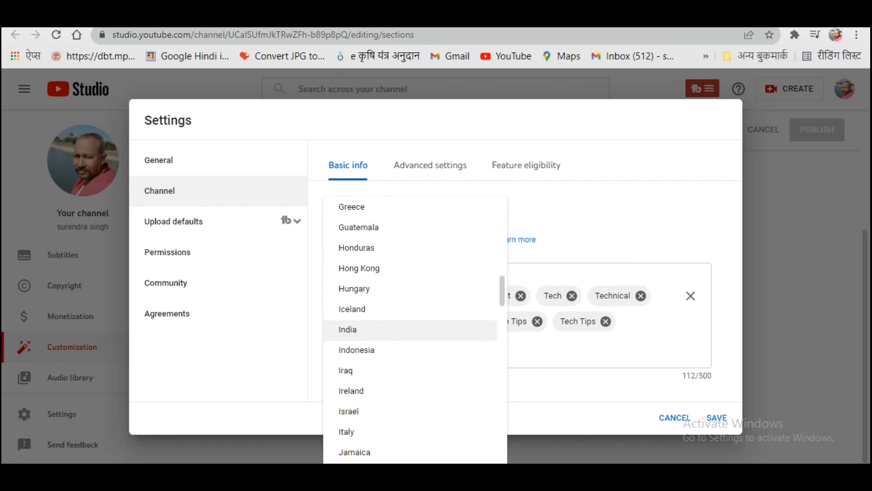
pyautogui.click(347, 329)
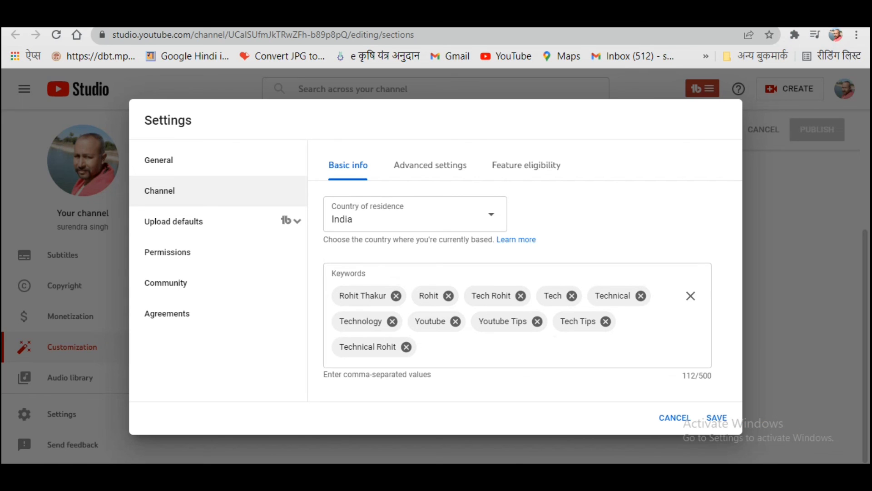
pyautogui.click(716, 418)
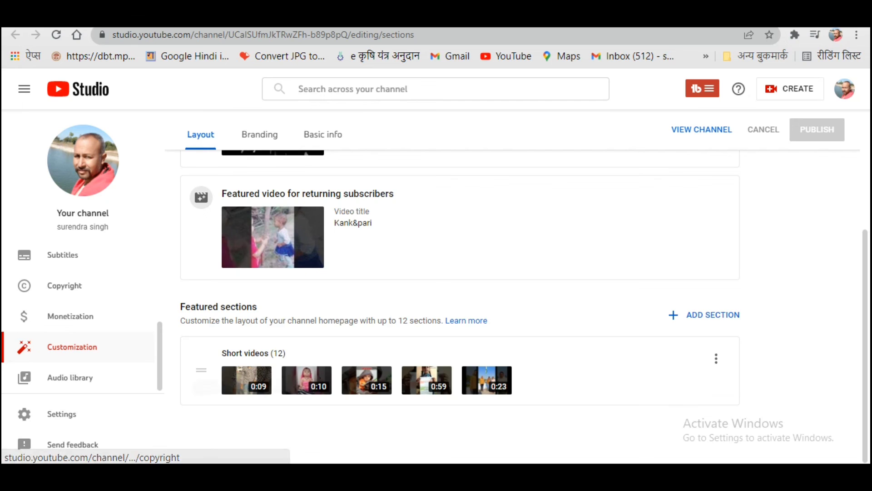
# Reopen the channel's basic info settings to check the saved country and keywords.
pyautogui.scroll(2, 81, 377)
pyautogui.scroll(-2, 81, 379)
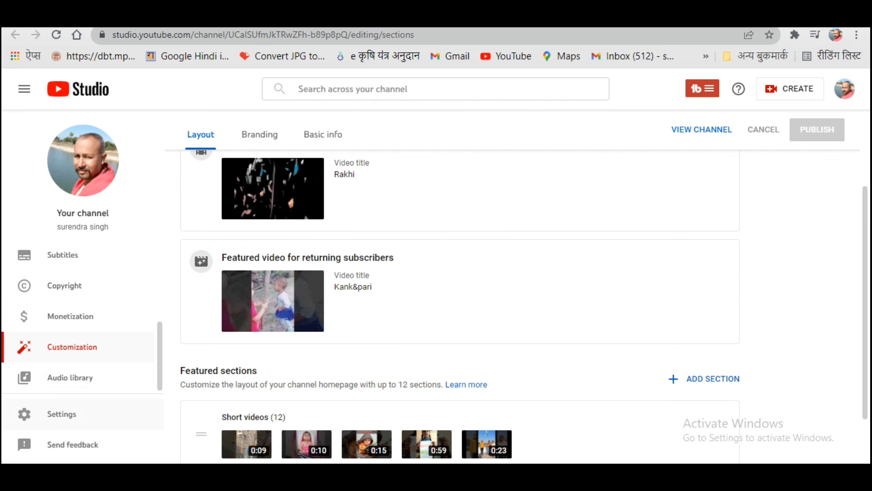
pyautogui.click(62, 413)
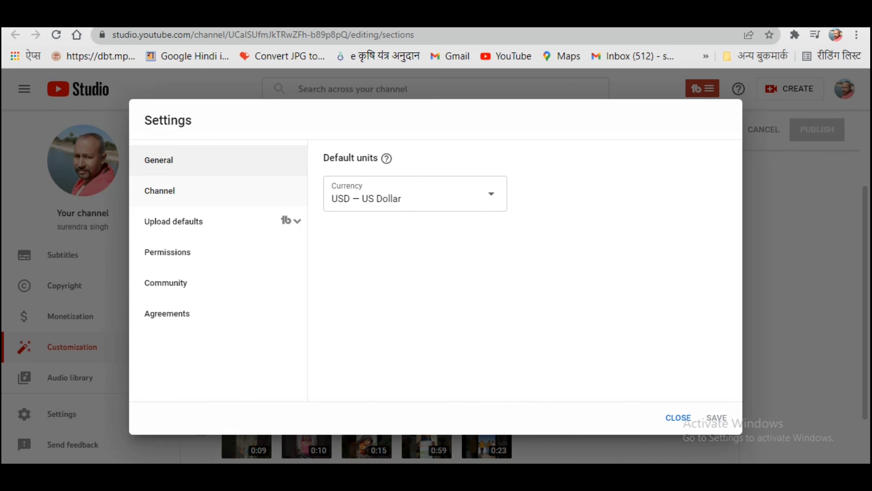
pyautogui.click(152, 190)
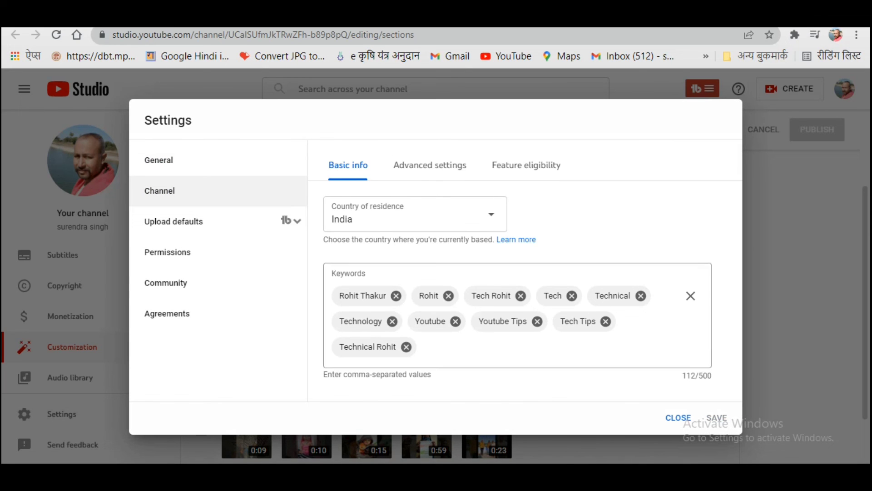